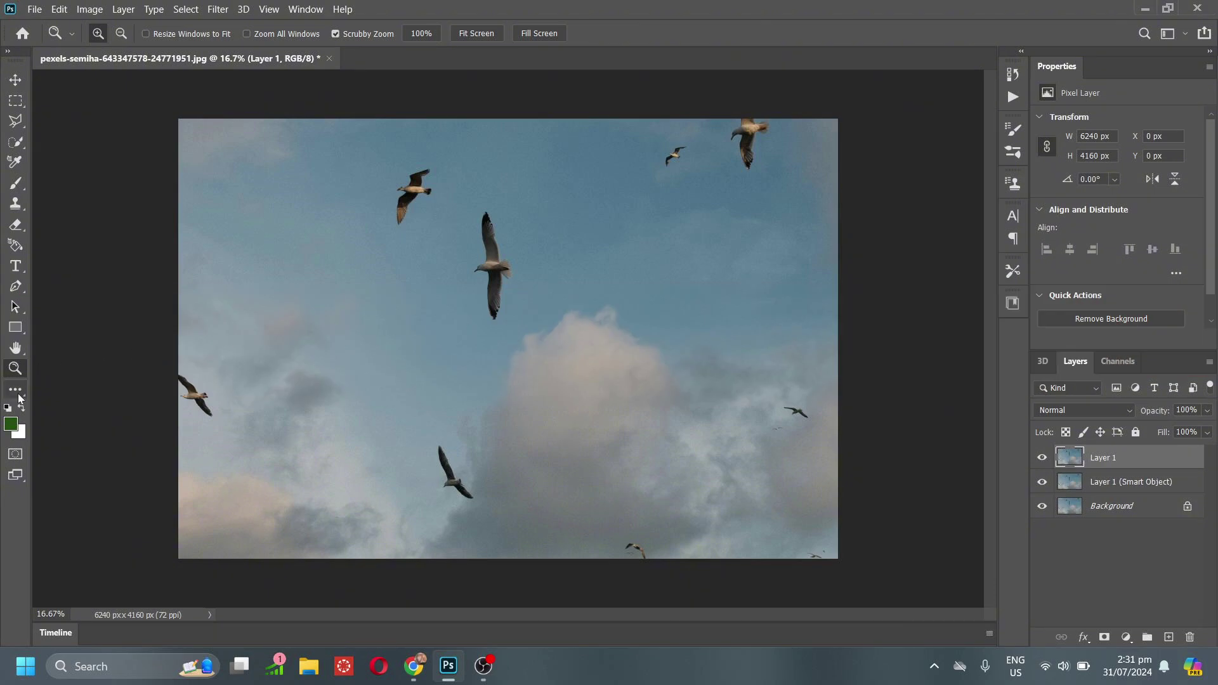
Step: Choose the Crop Tool and browse its gear options, with the Content-Aware checkbox left unchecked
click(15, 389)
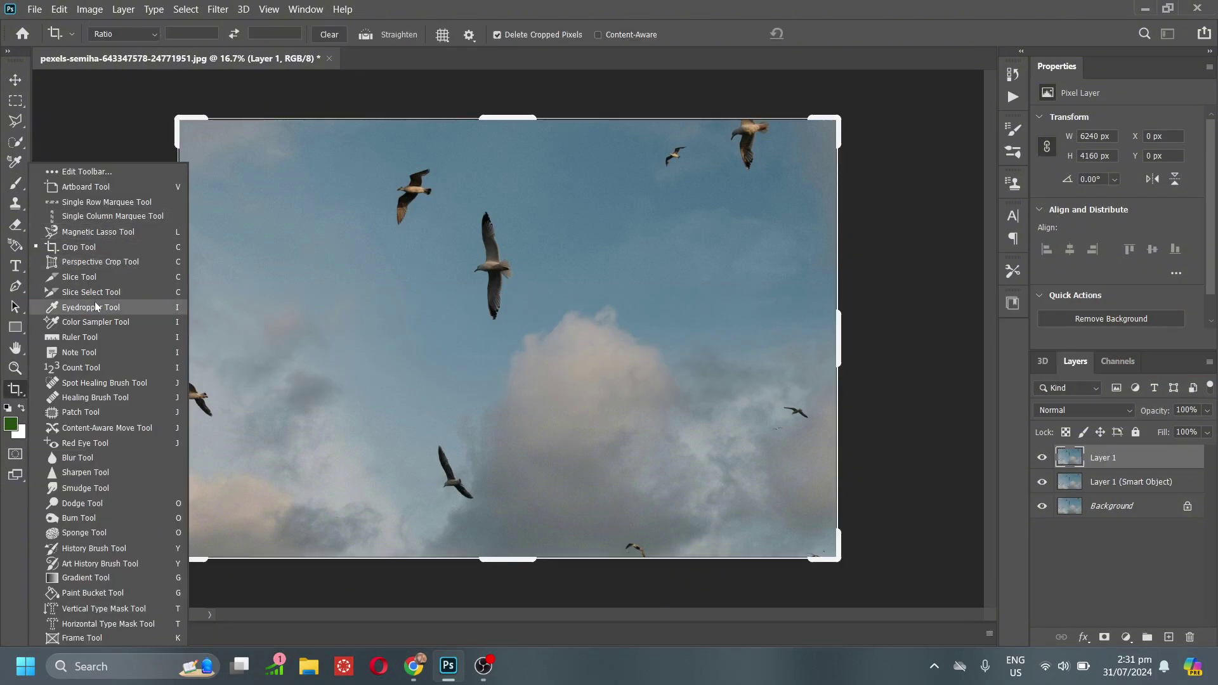
click(127, 245)
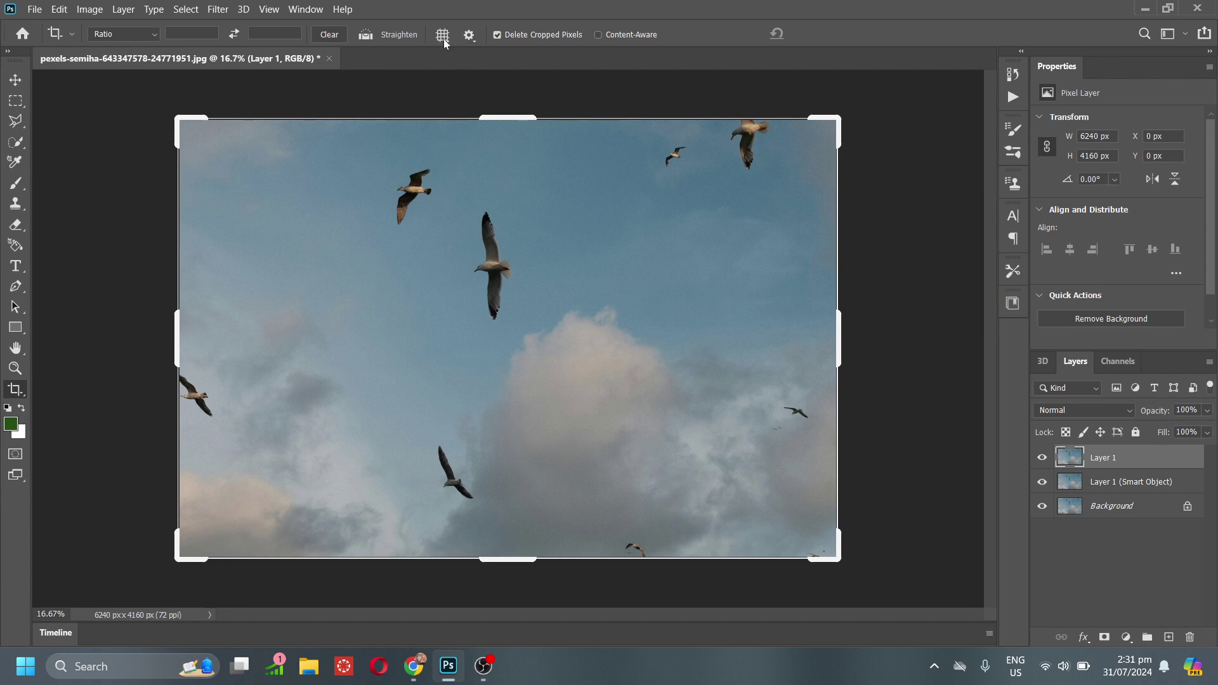
click(472, 35)
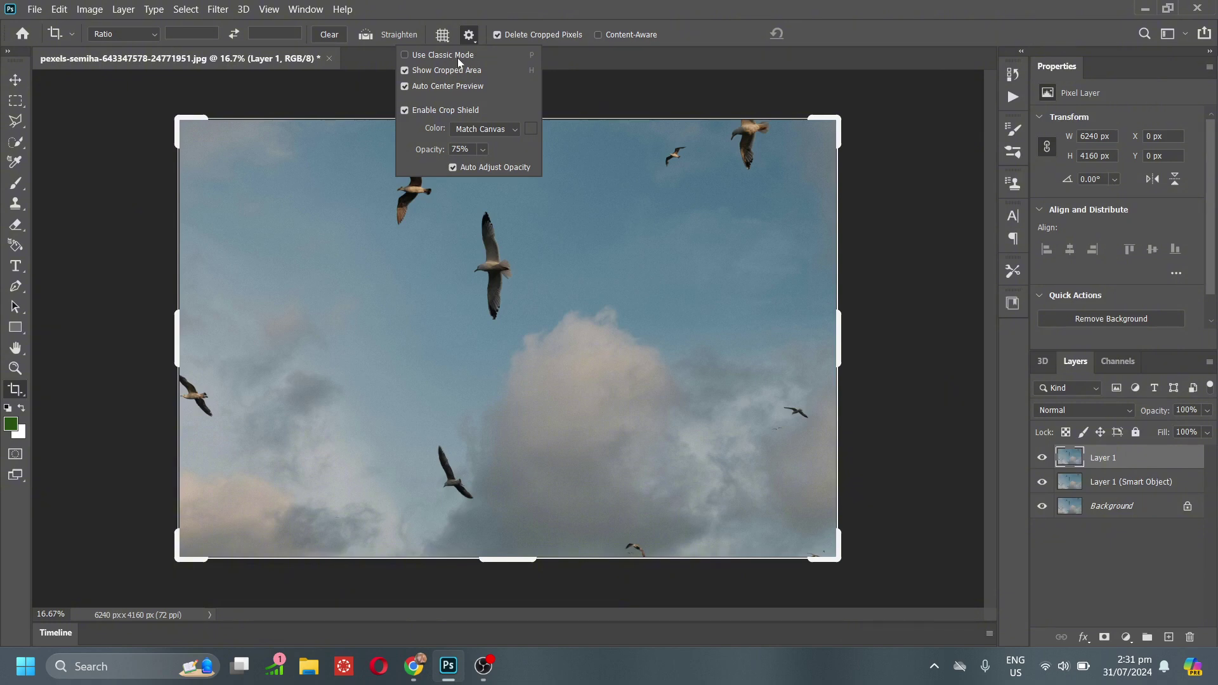
click(574, 56)
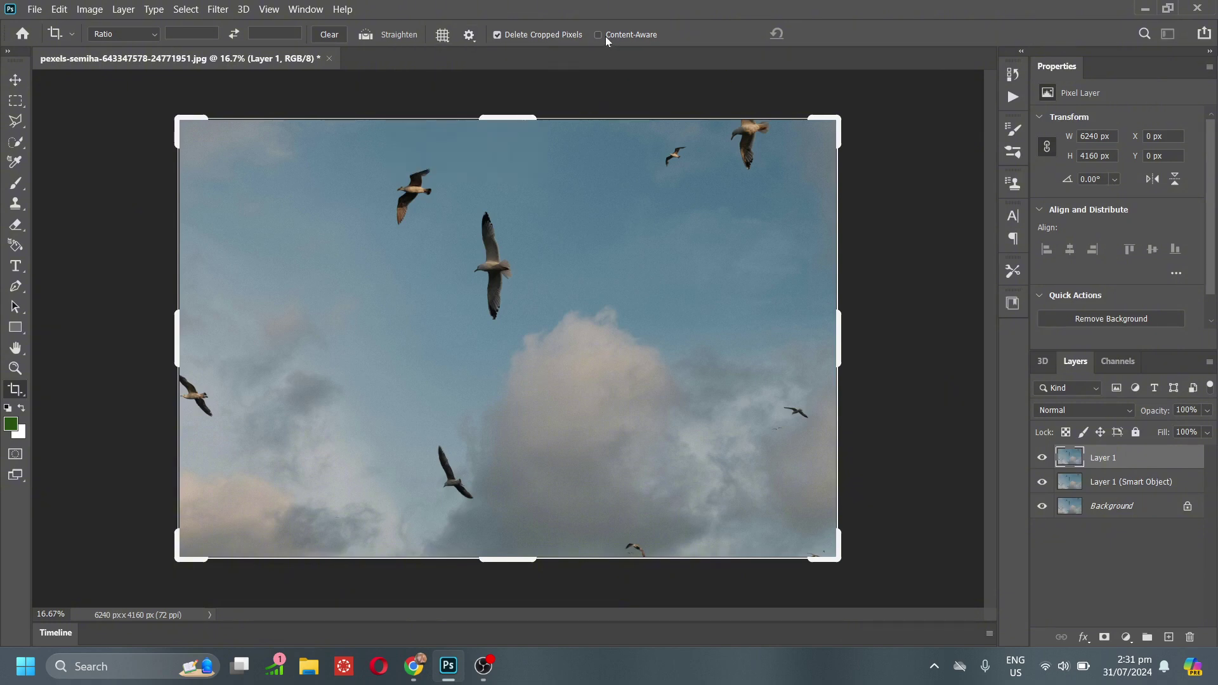
Step: Convert Layer 1 (Smart Object) to a smart object, then make the plain Layer 1 active
key(alt+bracketleft)
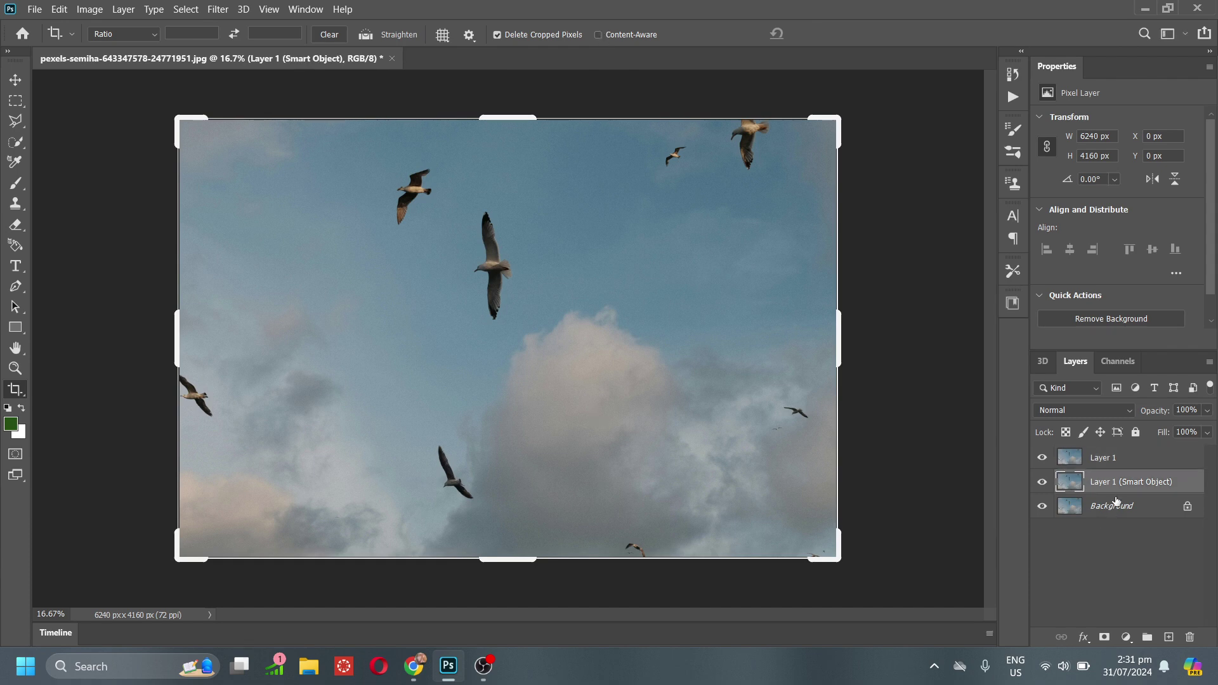
right_click(1118, 496)
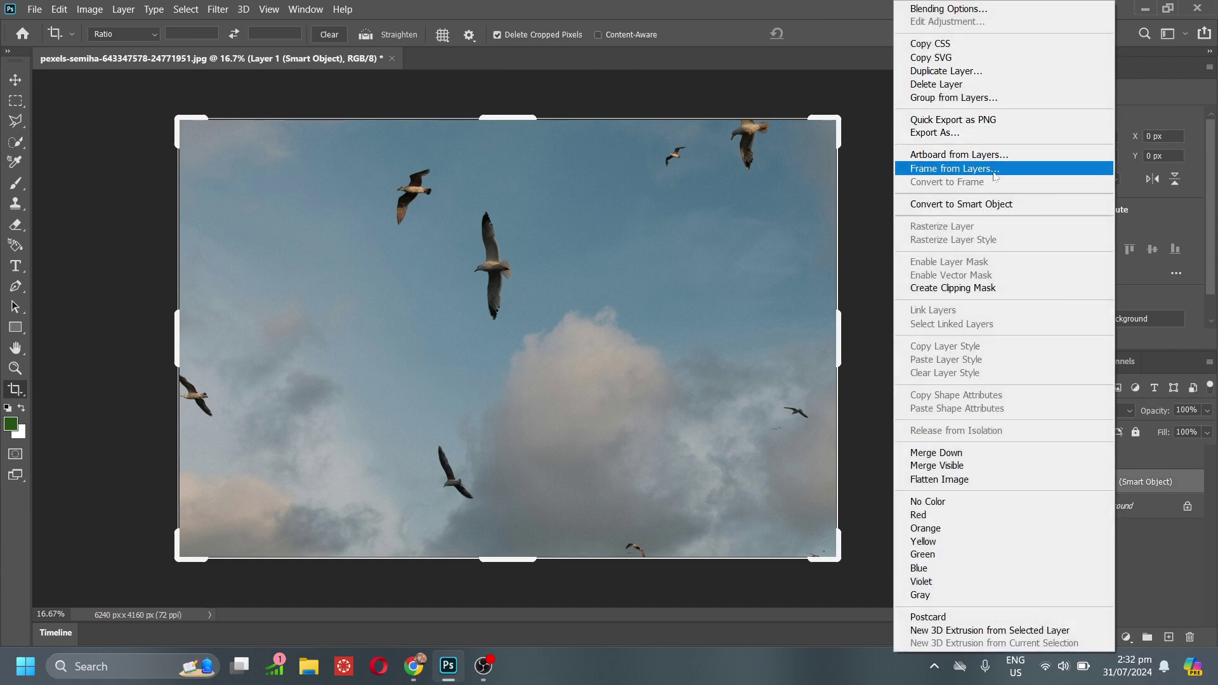
click(995, 202)
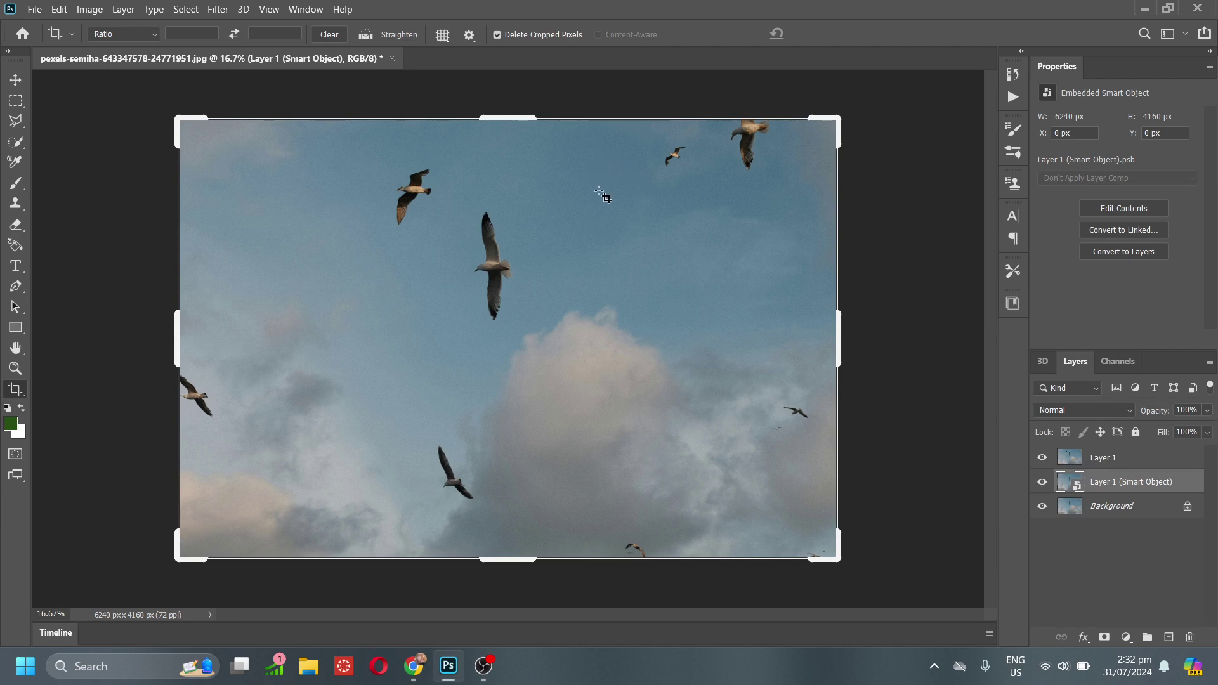
click(1140, 464)
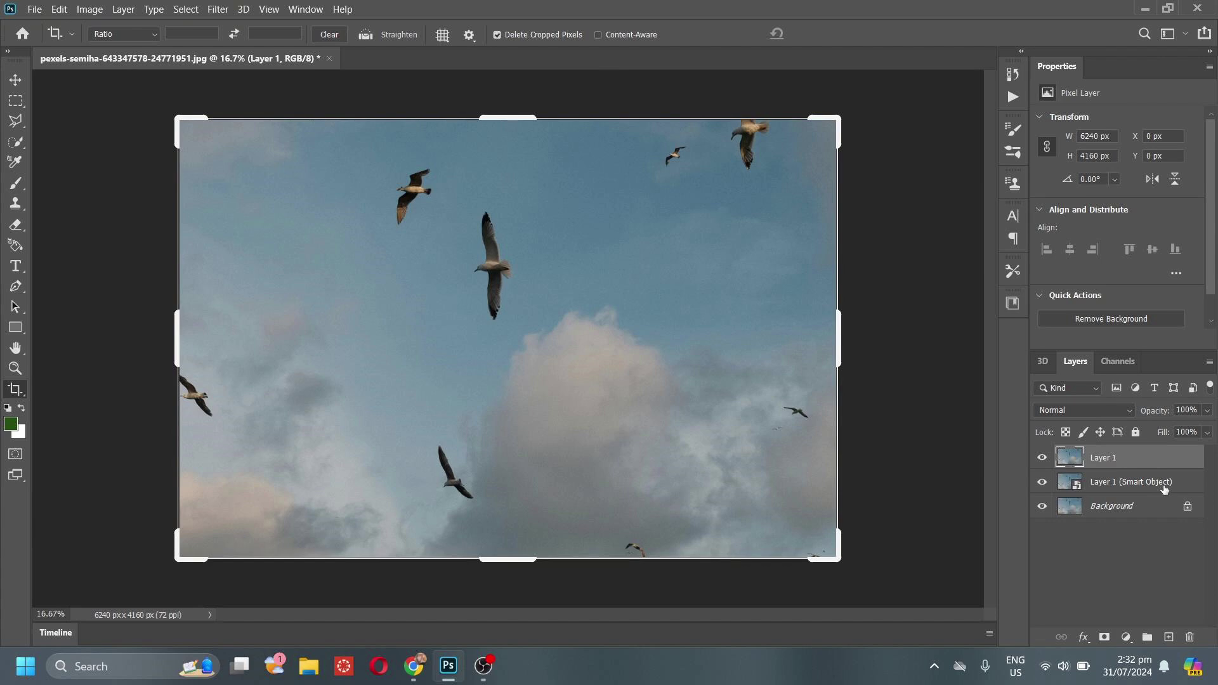
Step: Make the locked Background layer active, with Content-Aware crop still greyed out
click(1163, 486)
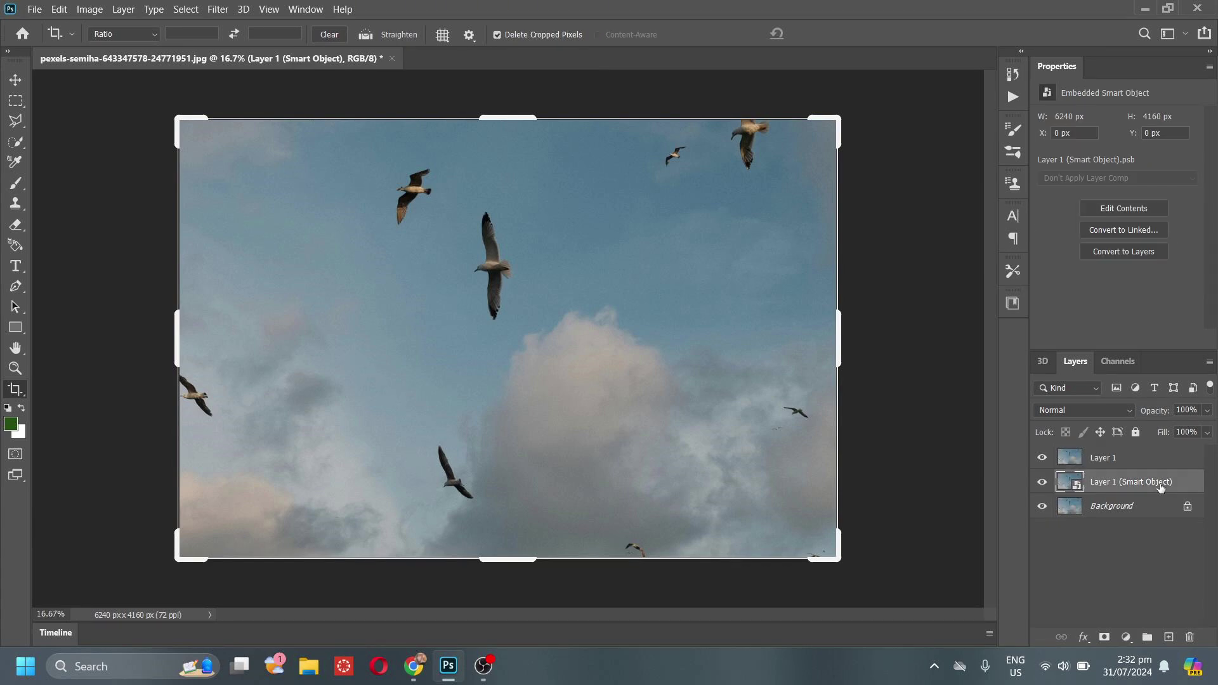
click(1134, 514)
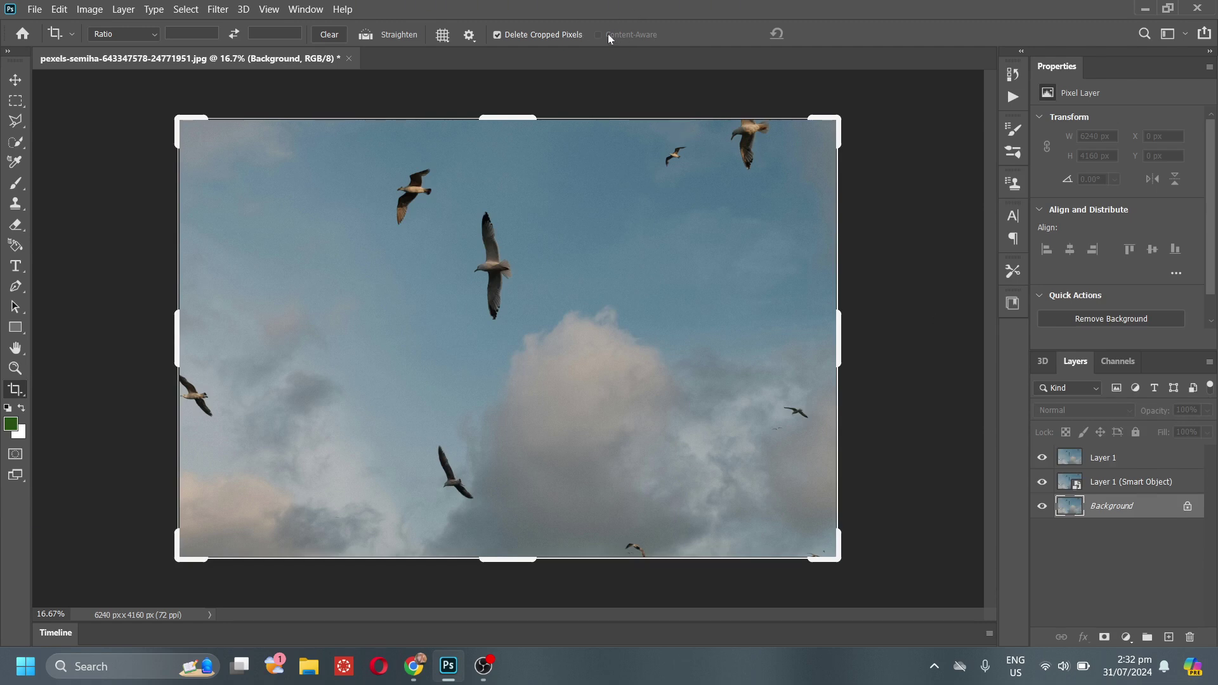
Step: Switch to the Polygonal Lasso and confirm Content-Aware Fill is greyed in the Edit menu
key(l)
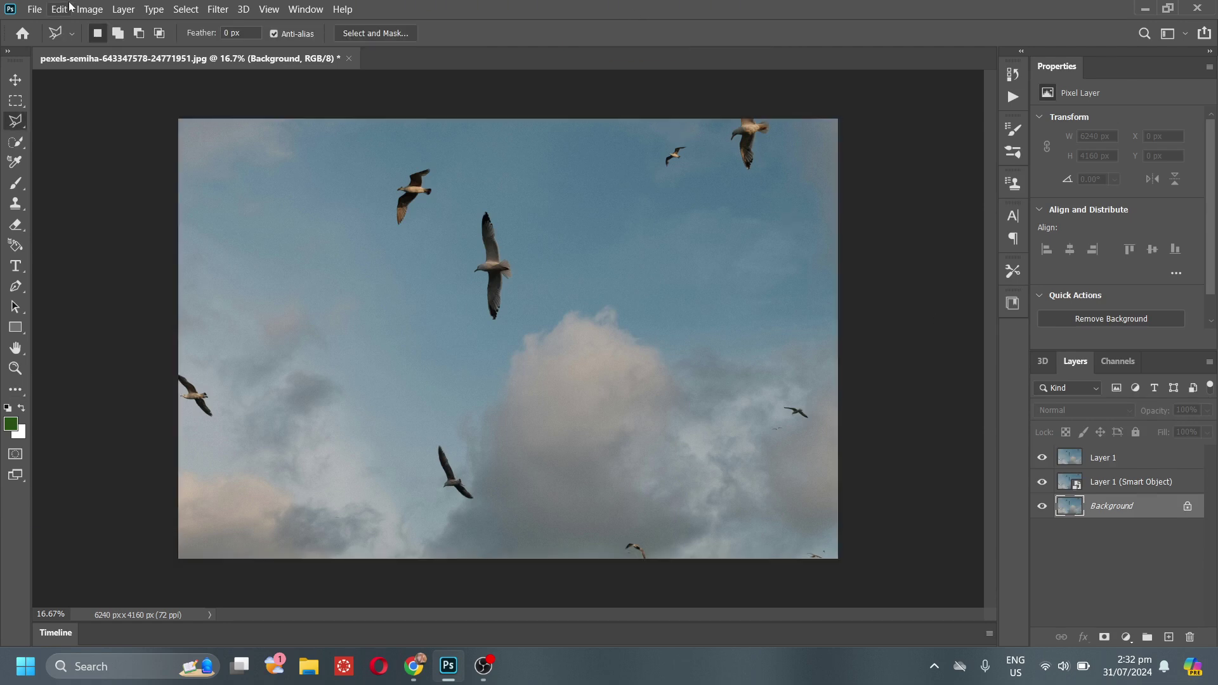
click(68, 9)
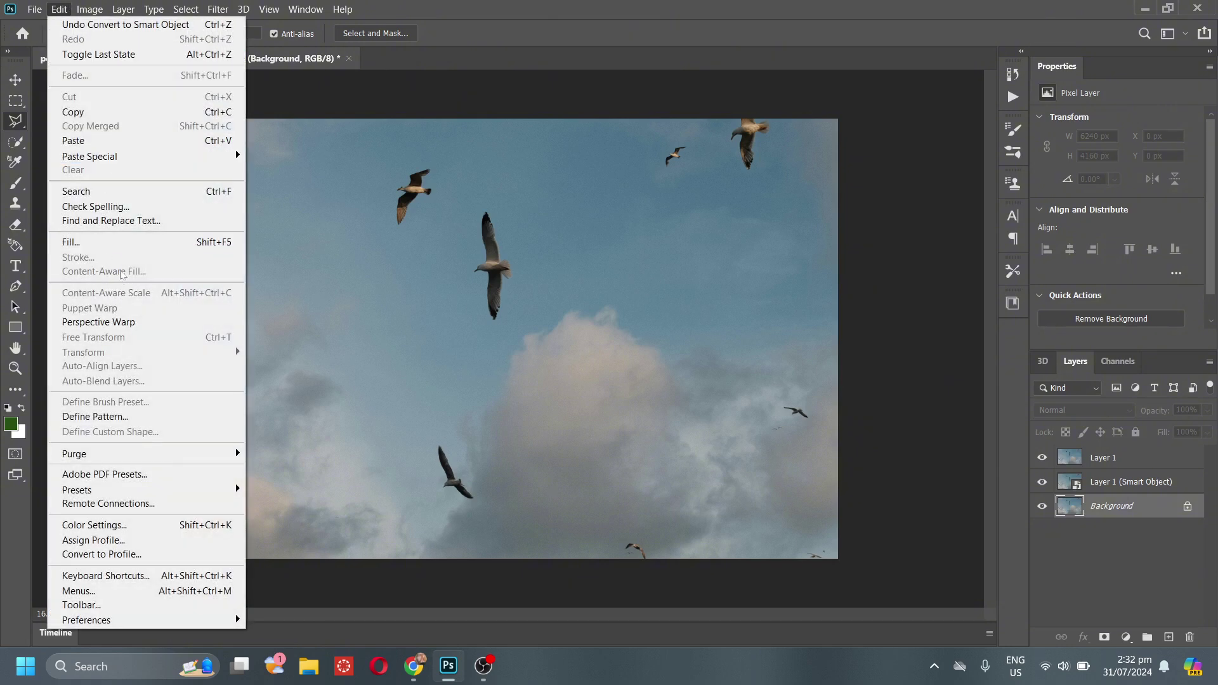
click(332, 288)
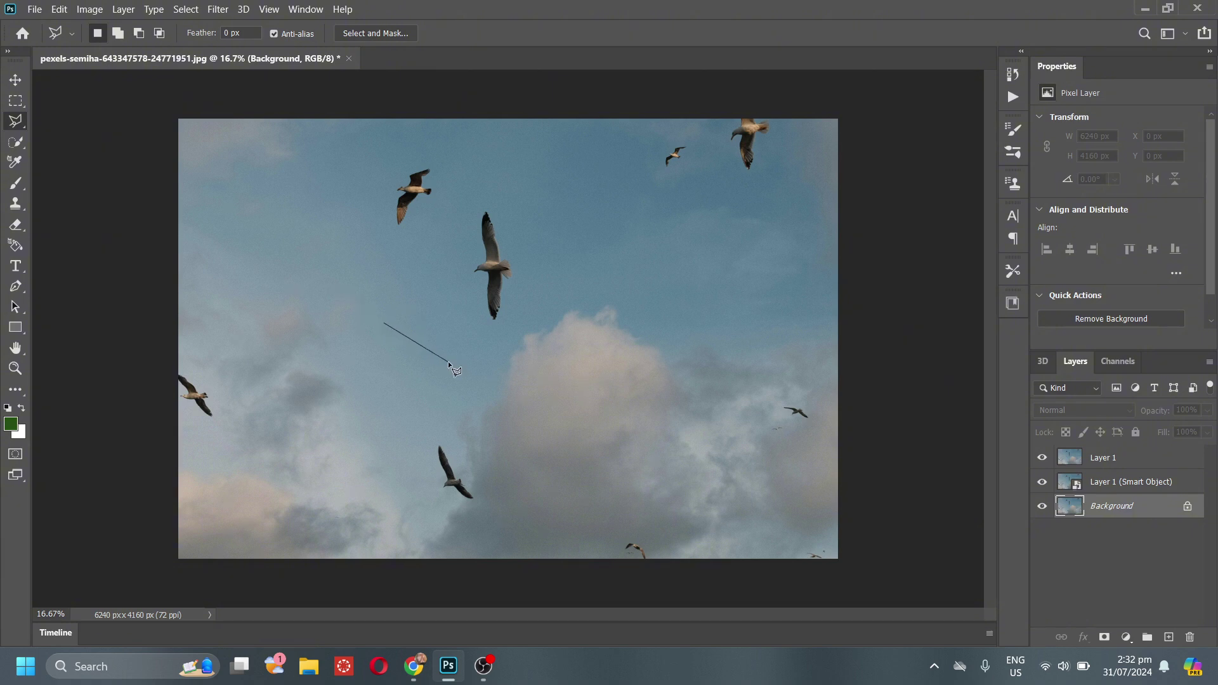
Step: Close the triangular lasso selection in the sky; Content-Aware Fill is now enabled under Edit
click(469, 335)
click(385, 324)
click(60, 11)
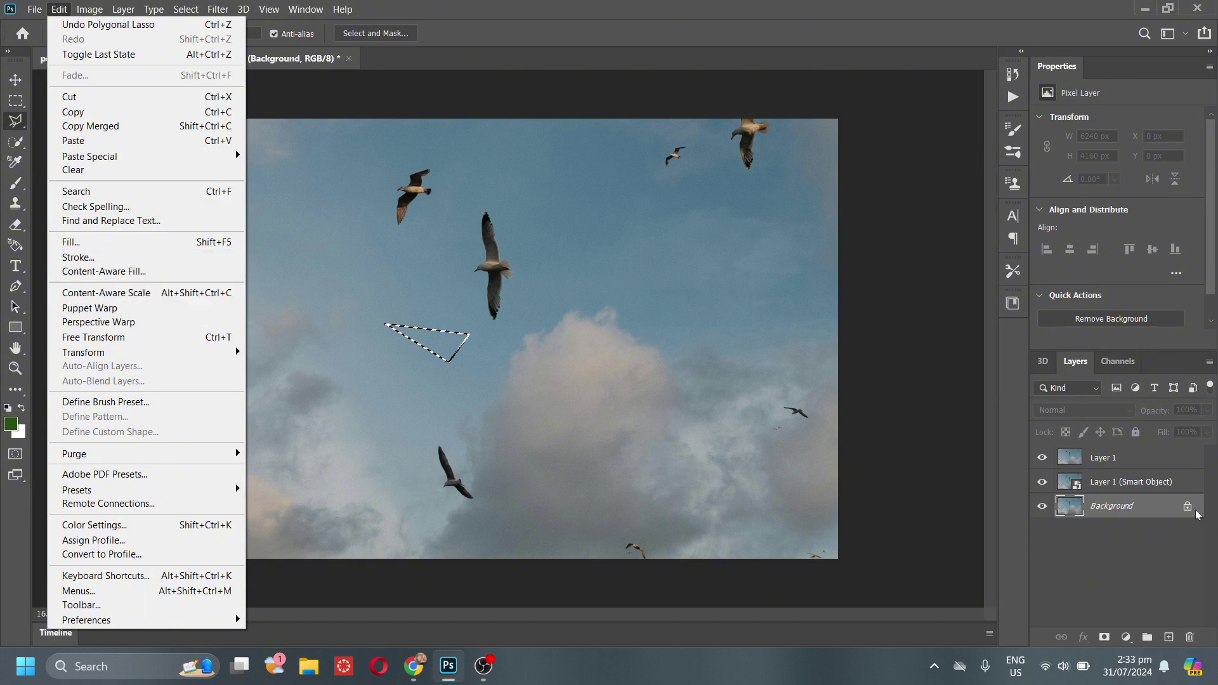
Step: Check Content-Aware Fill in Edit: greyed on Layer 1 (Smart Object), enabled on plain Layer 1
click(1166, 488)
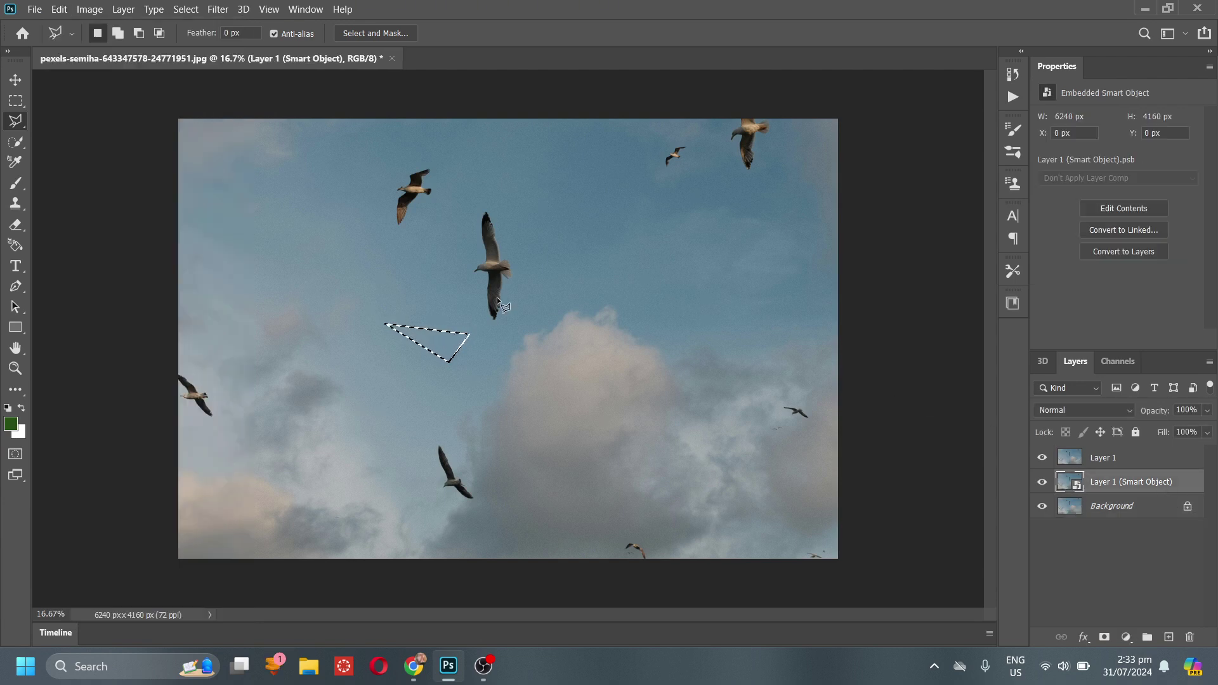
click(58, 9)
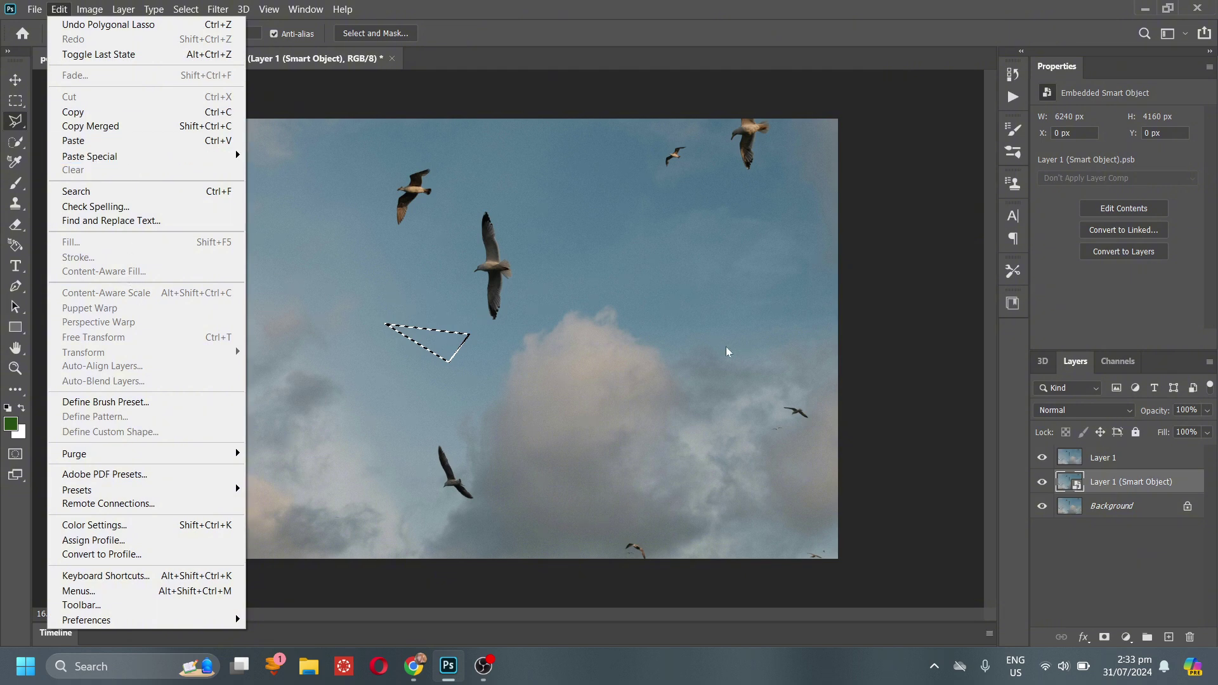
click(1090, 460)
click(1090, 460)
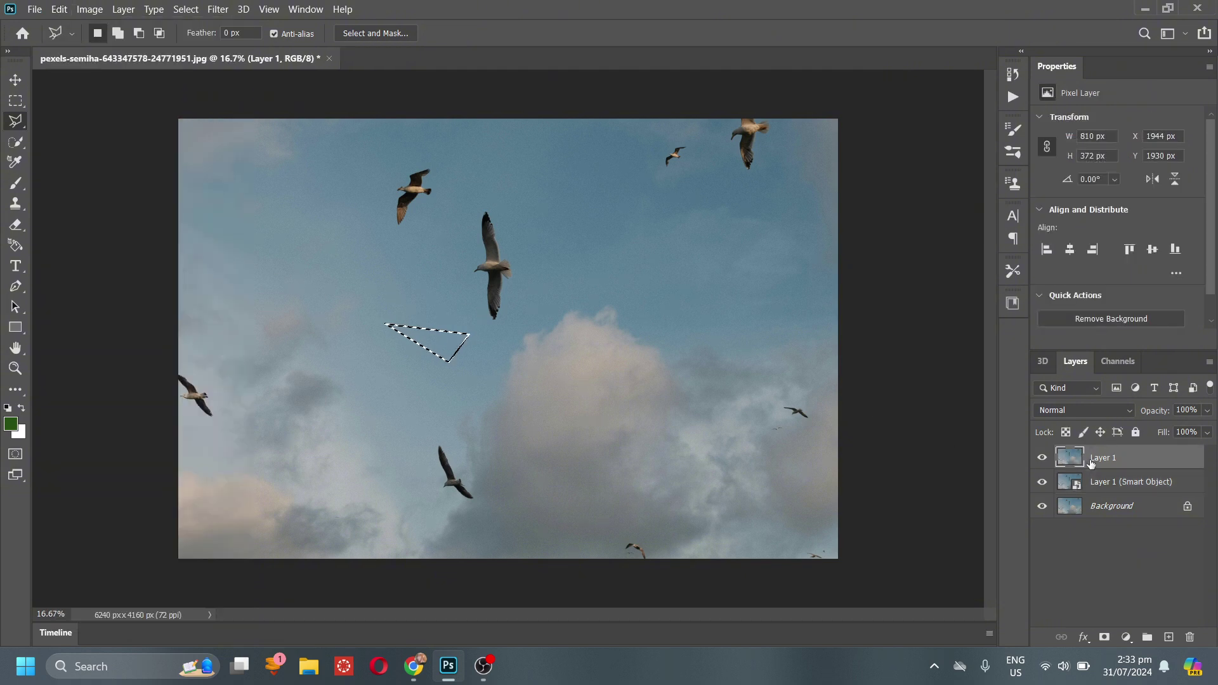
click(59, 9)
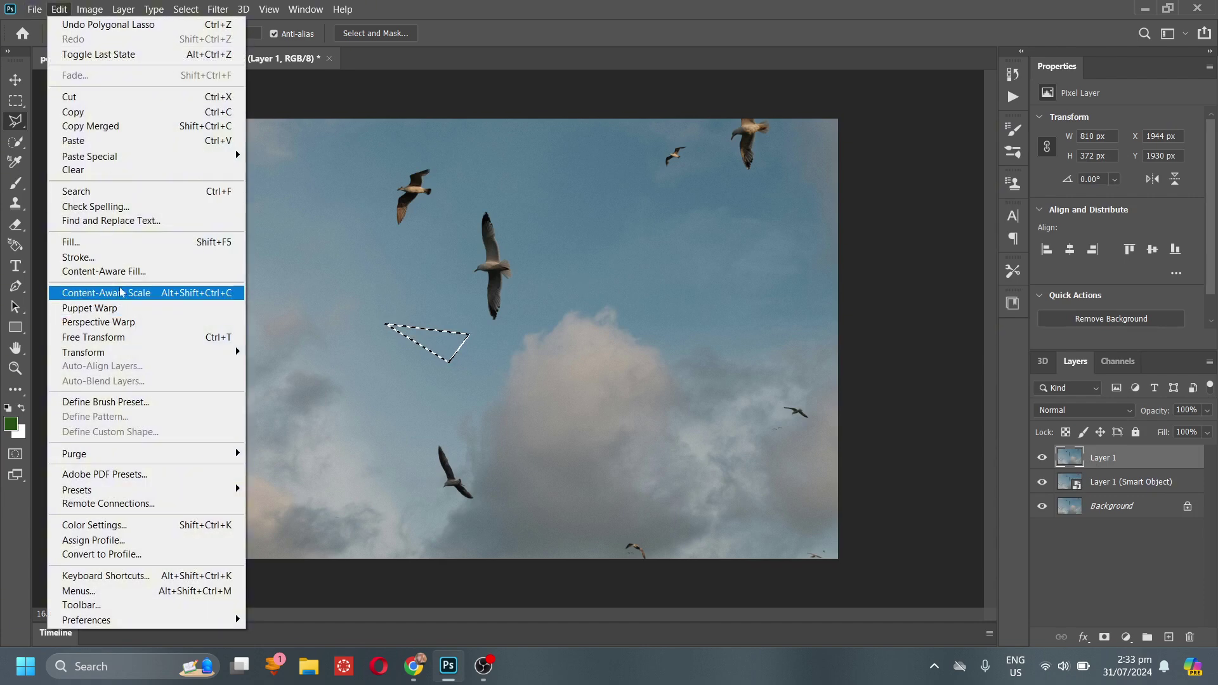
click(386, 278)
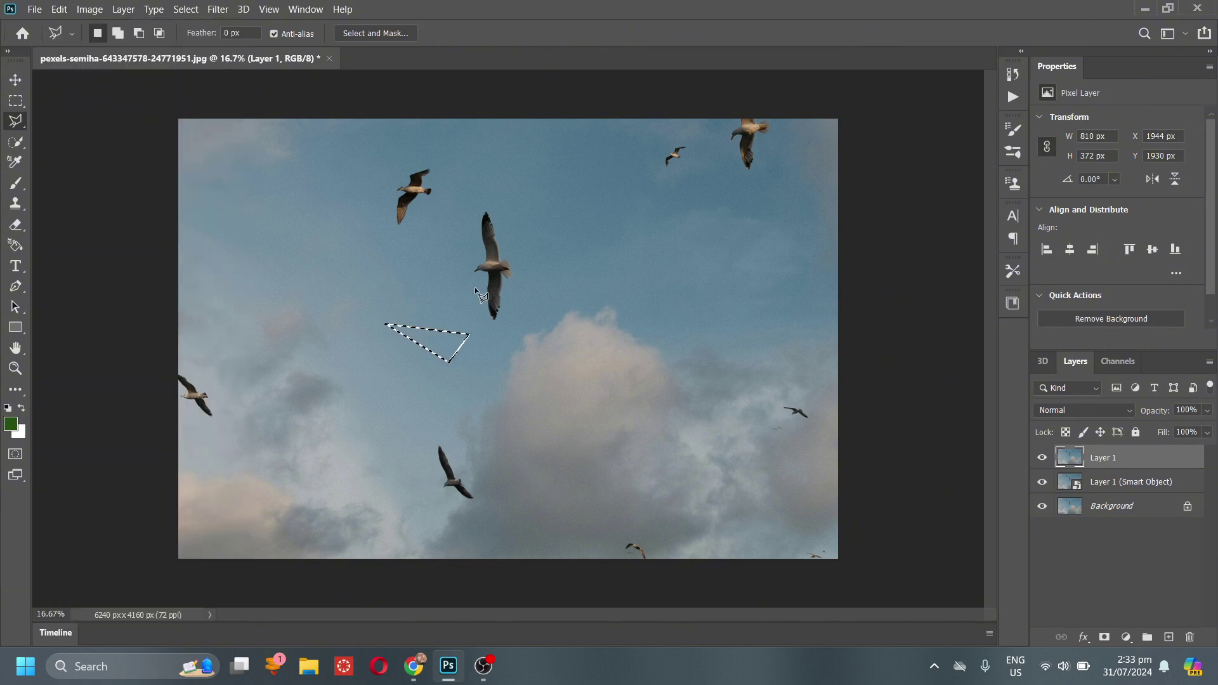